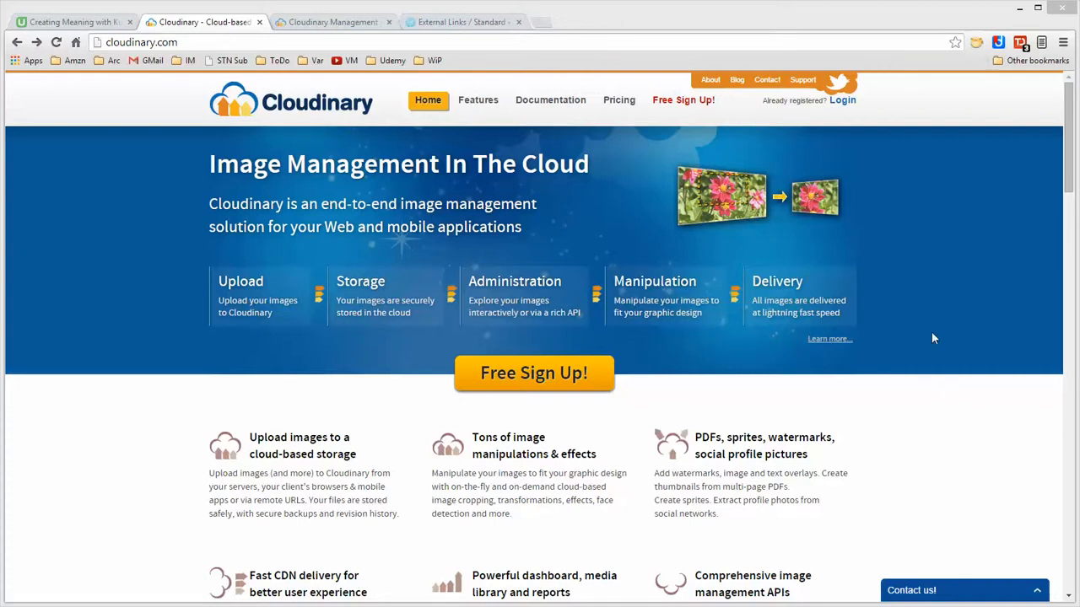
Step: View the pricing plans on the Cloudinary website
left_click(619, 103)
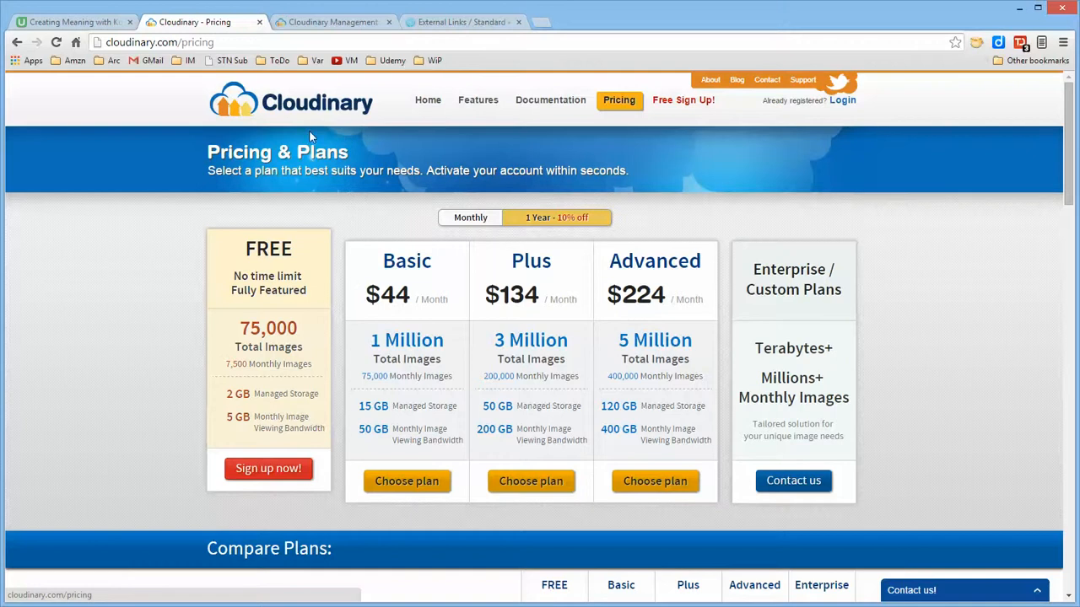
Step: Open the Media Library in the Cloudinary management console and show the additional upload options
left_click(324, 22)
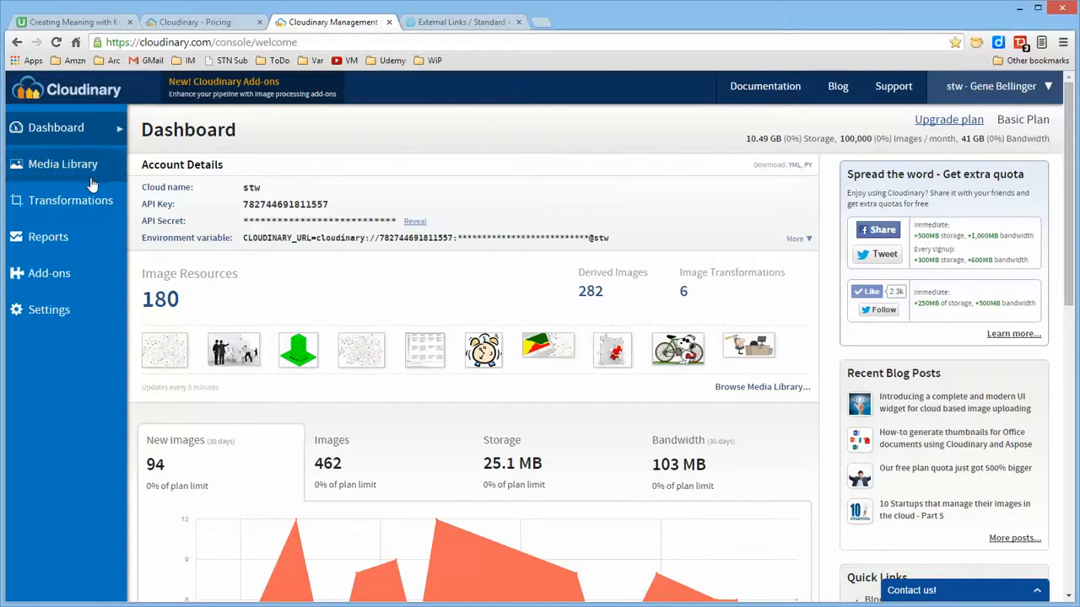
left_click(59, 167)
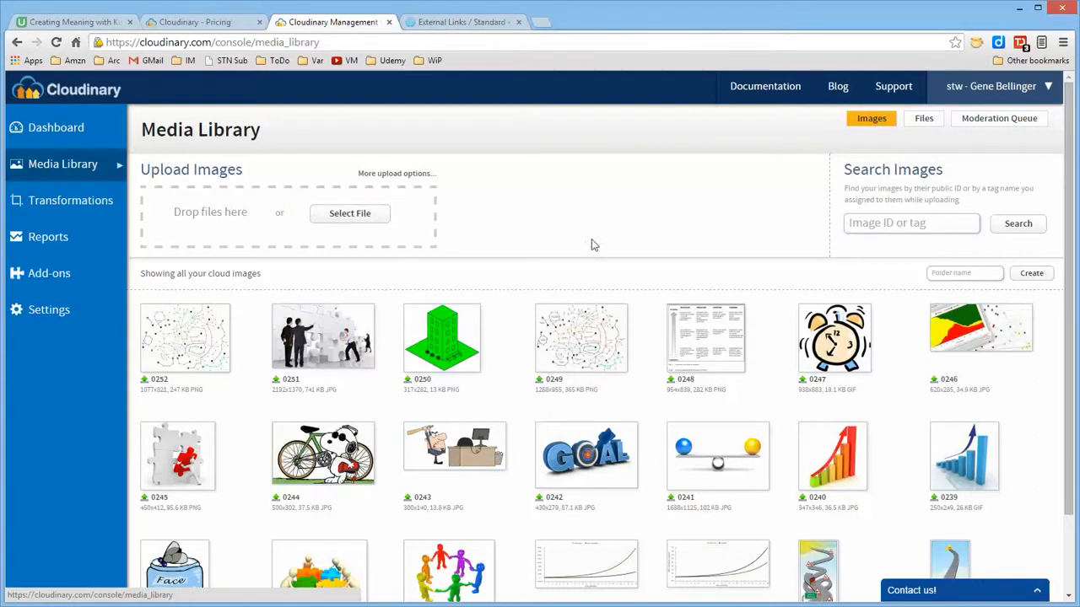
mouse_move(1069, 422)
left_mouse_down()
mouse_move(1070, 582)
mouse_move(1069, 409)
left_mouse_up()
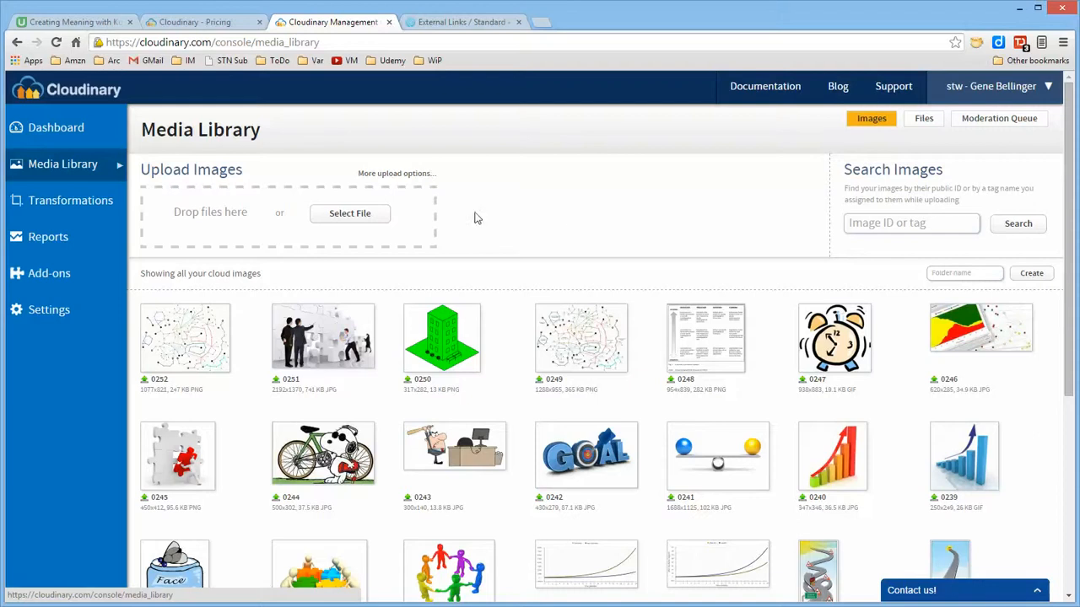
left_click(397, 174)
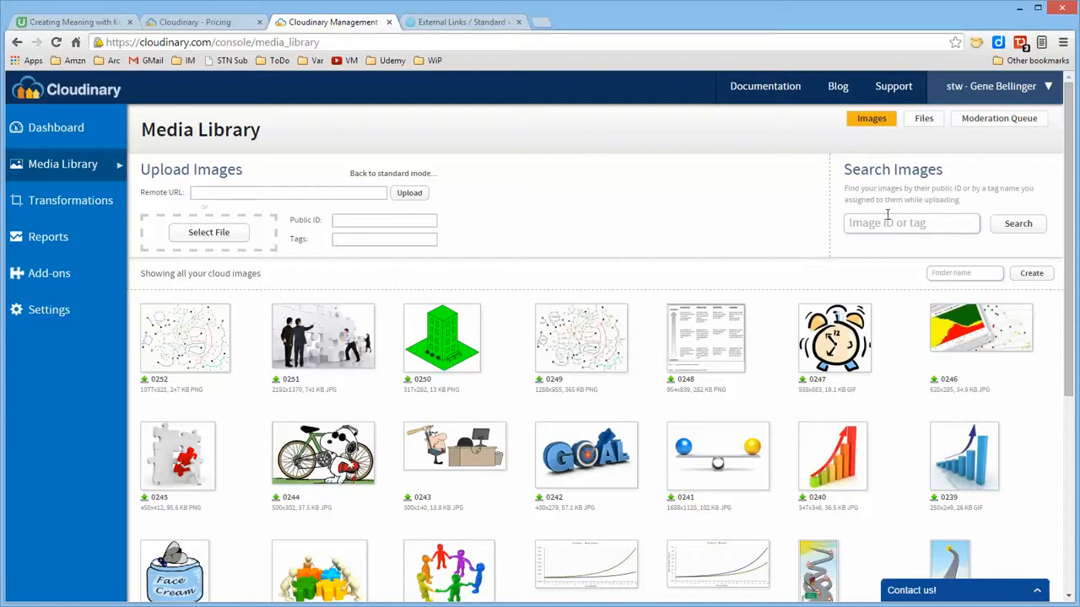
Step: Search the Media Library images for "graph"
left_click(882, 223)
type("graph")
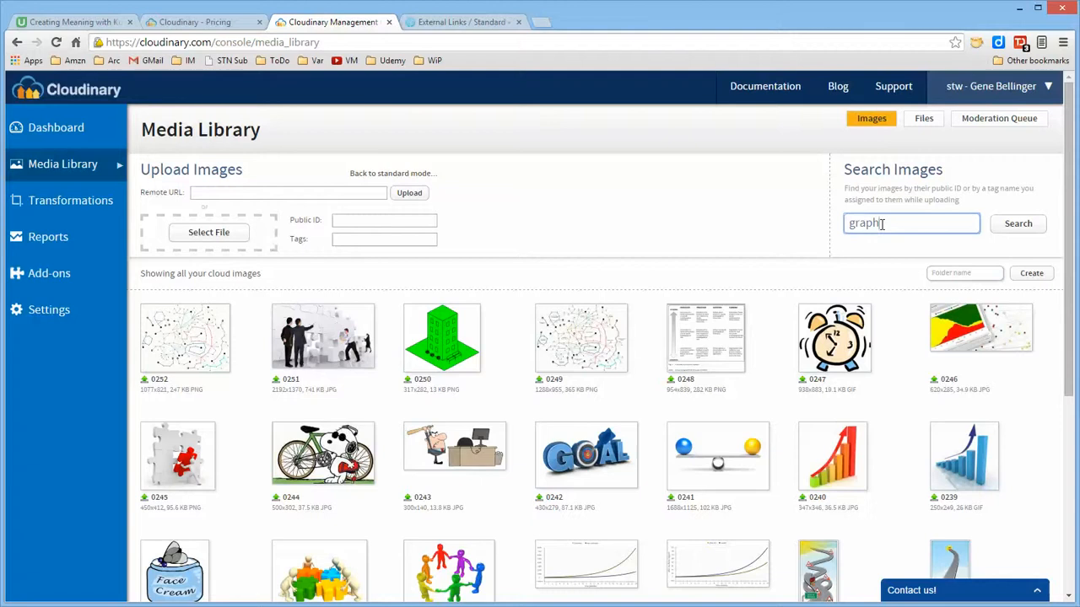
left_click(1018, 222)
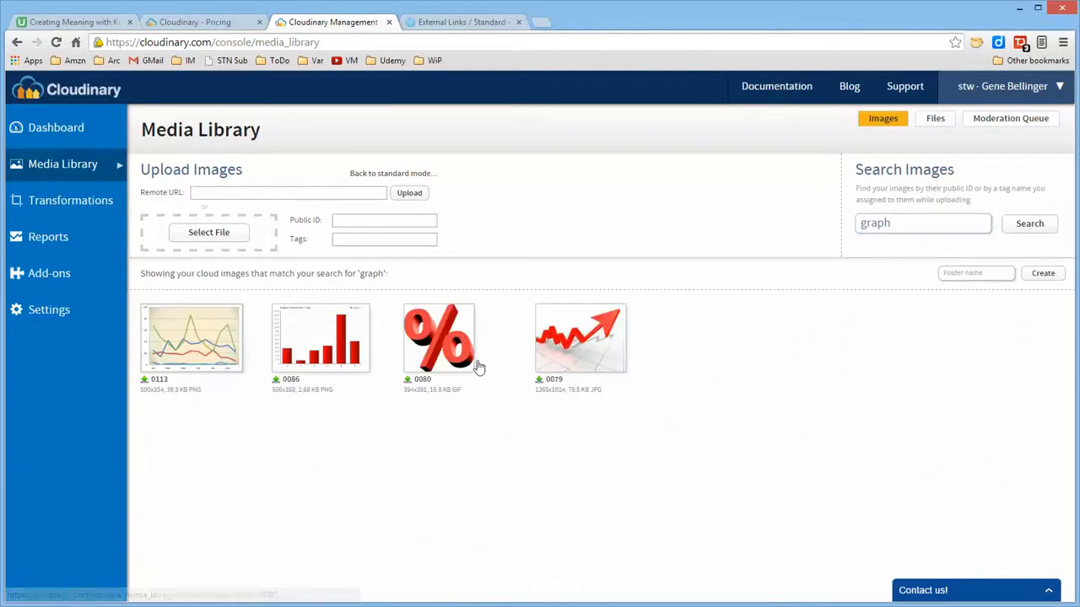
Step: Inspect the details page of image 0079, return to the Media Library and copy that image's URL
left_click(591, 340)
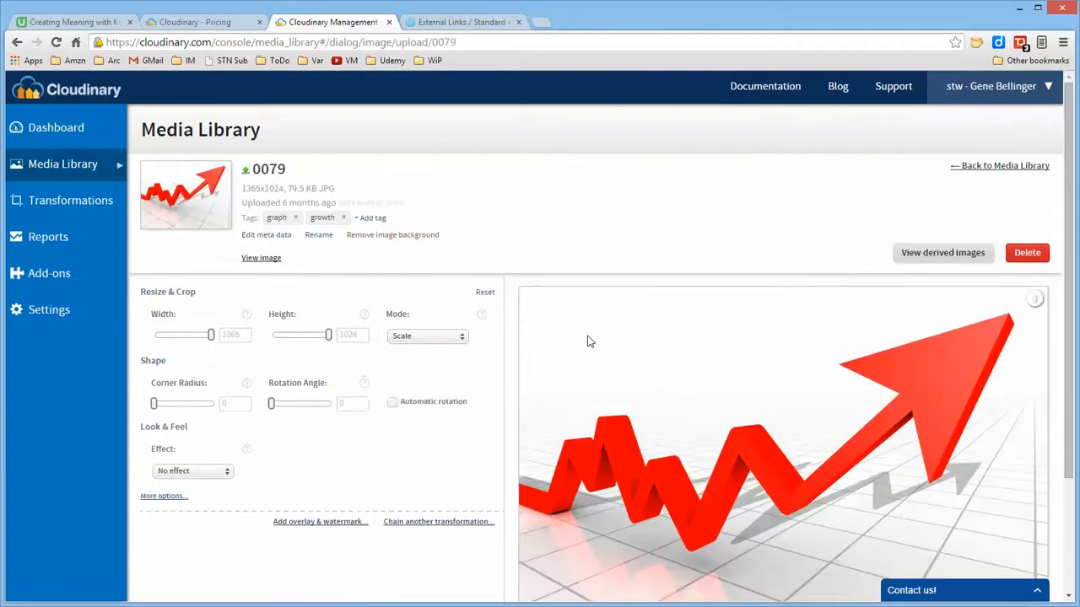
scroll(750, 234, "down", 2)
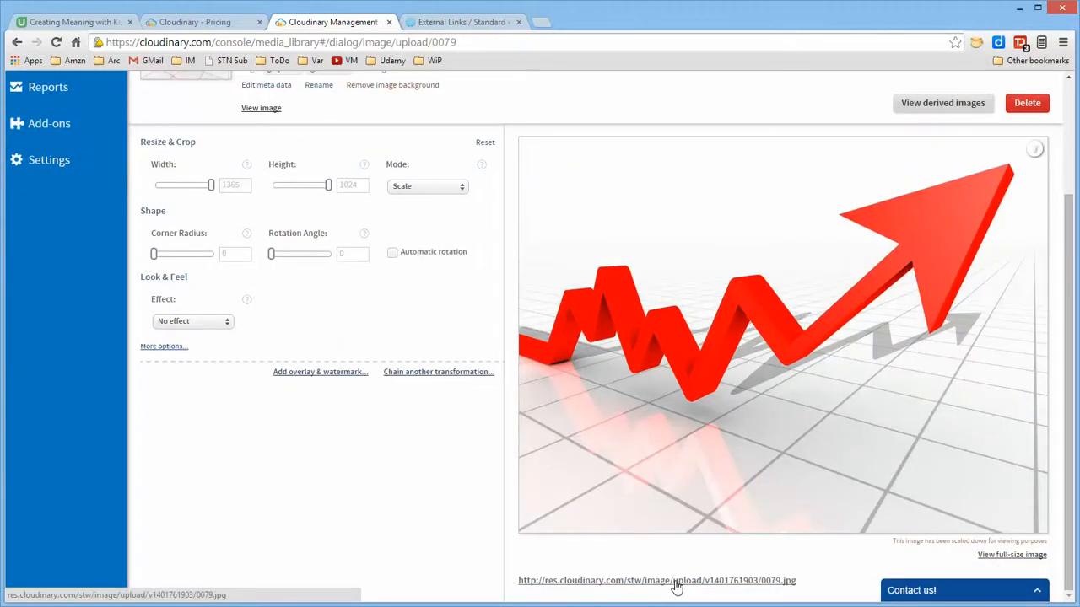
scroll(648, 327, "up", 2)
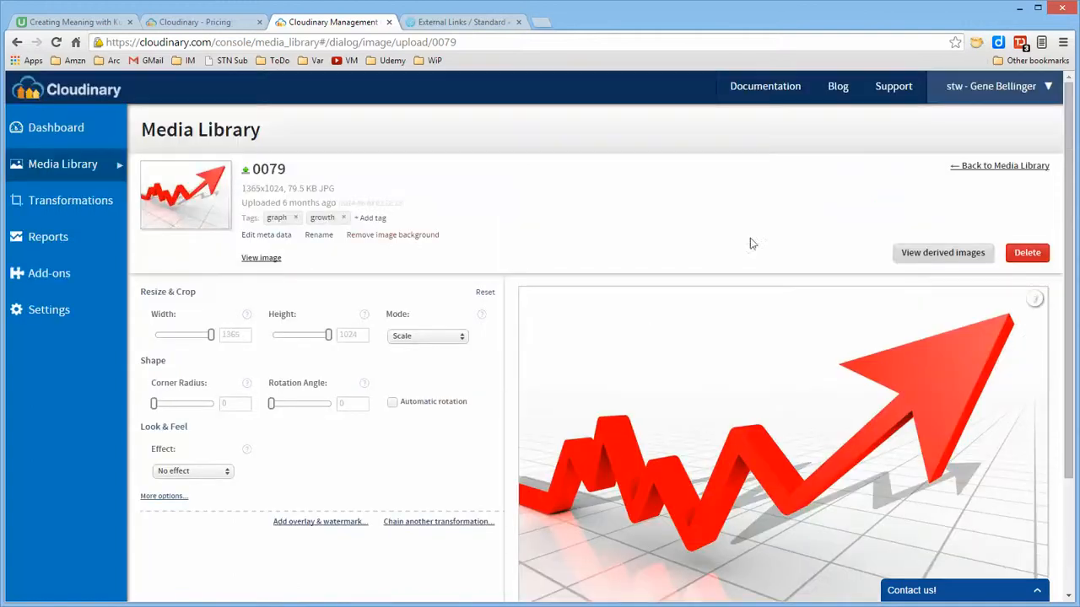
left_click(989, 171)
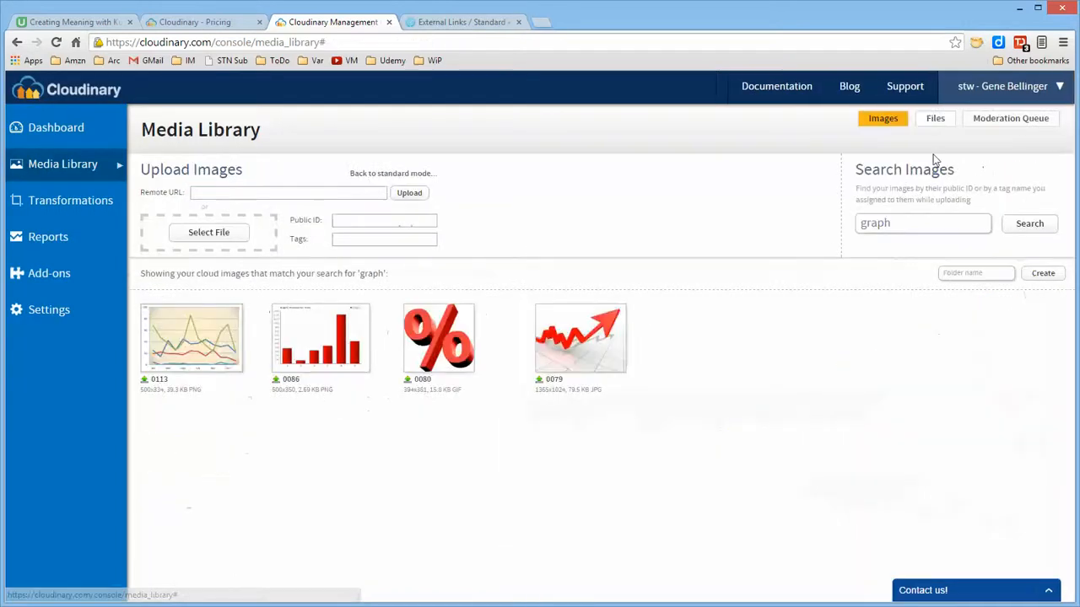
right_click(592, 345)
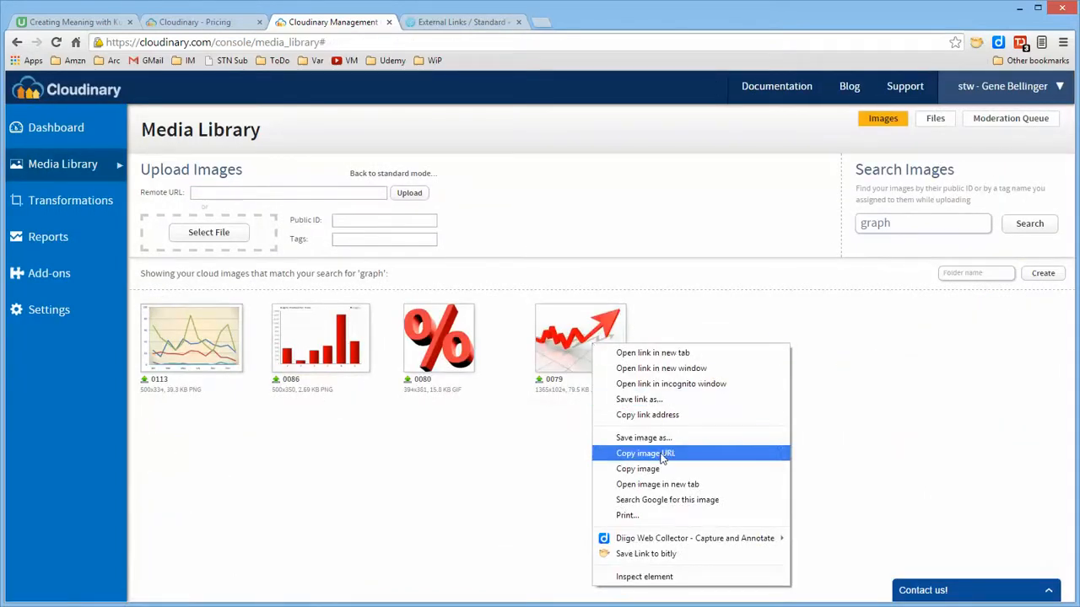
left_click(660, 457)
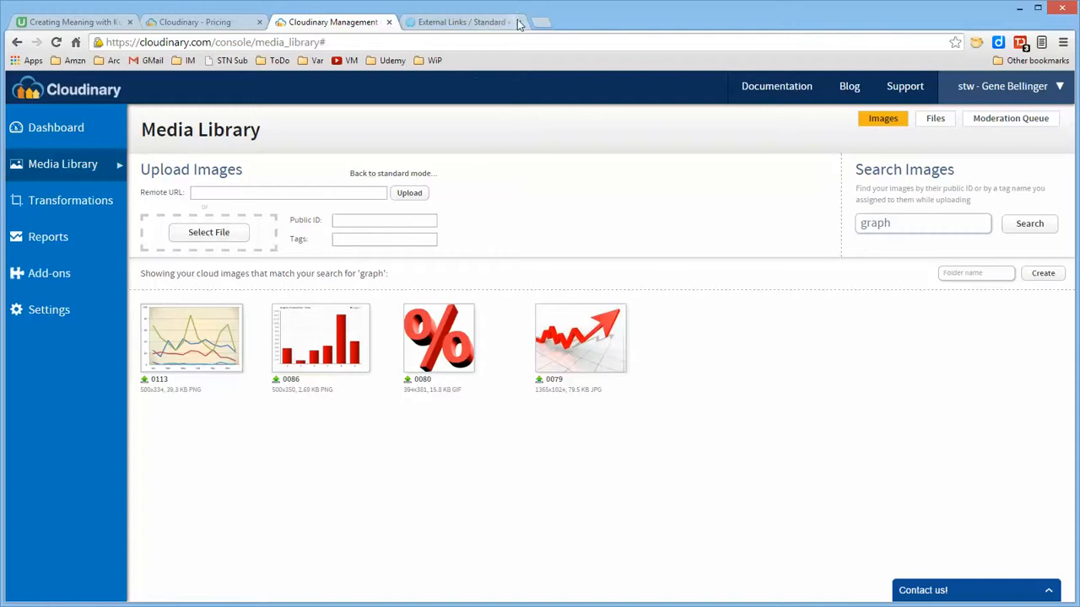
Step: Run a Google image search for "bank" in a new browser tab
left_click(542, 24)
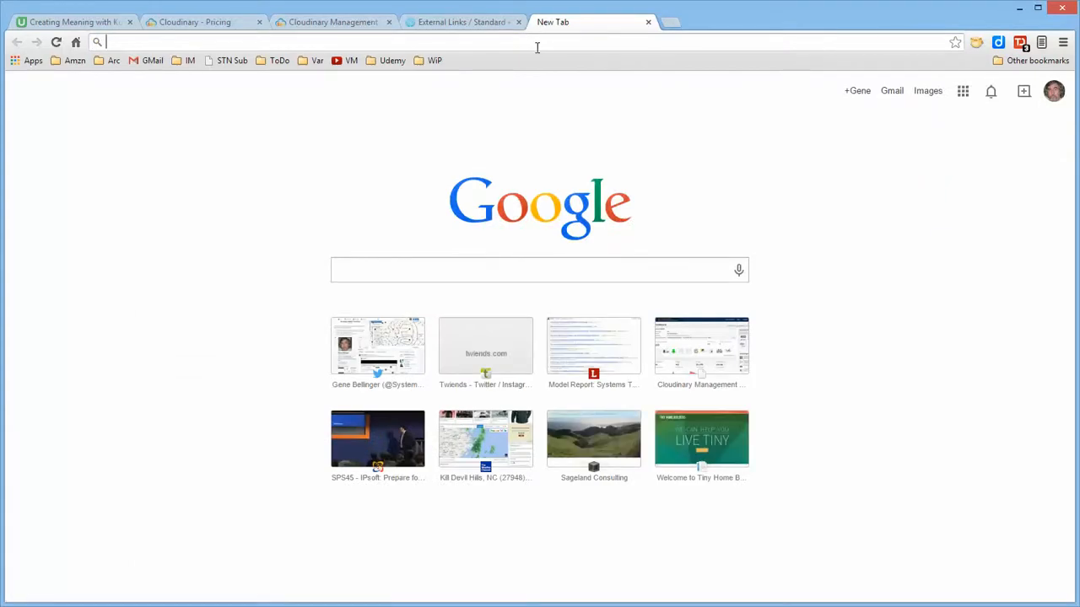
type("bank")
key("Return")
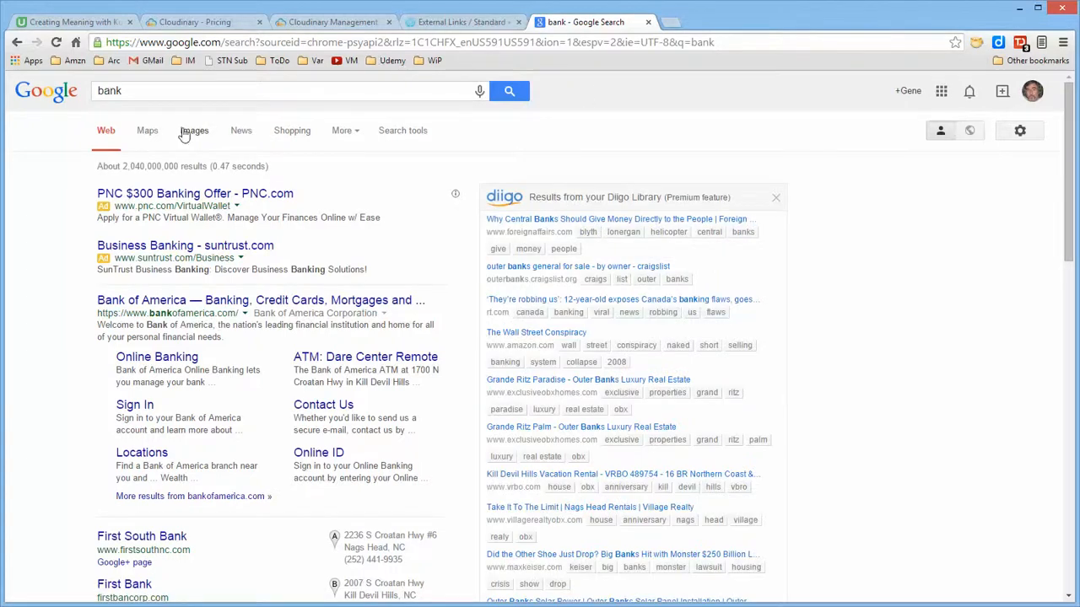
left_click(186, 131)
Step: Open the picture of the blue-roofed bank house with a figure beside it as a standalone image and copy its web address
scroll(690, 272, "down", 3)
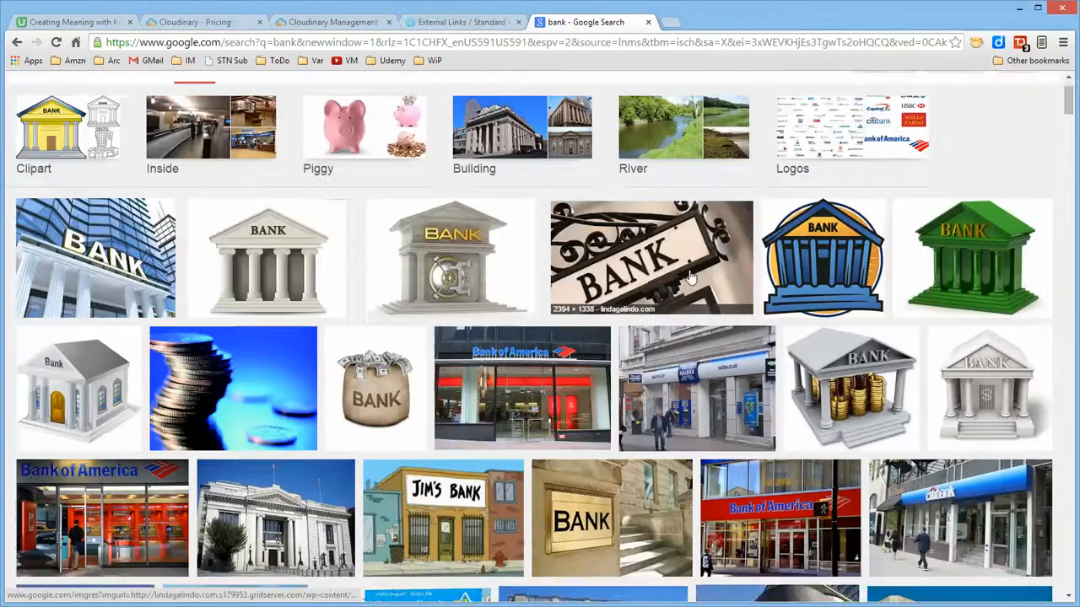
scroll(690, 273, "down", 4)
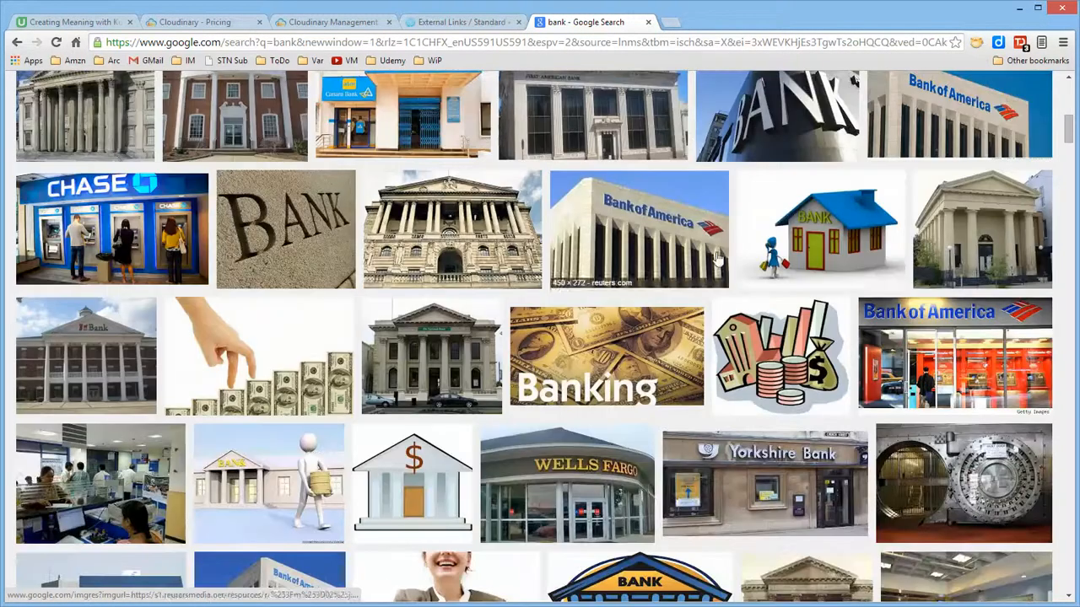
left_click(818, 240)
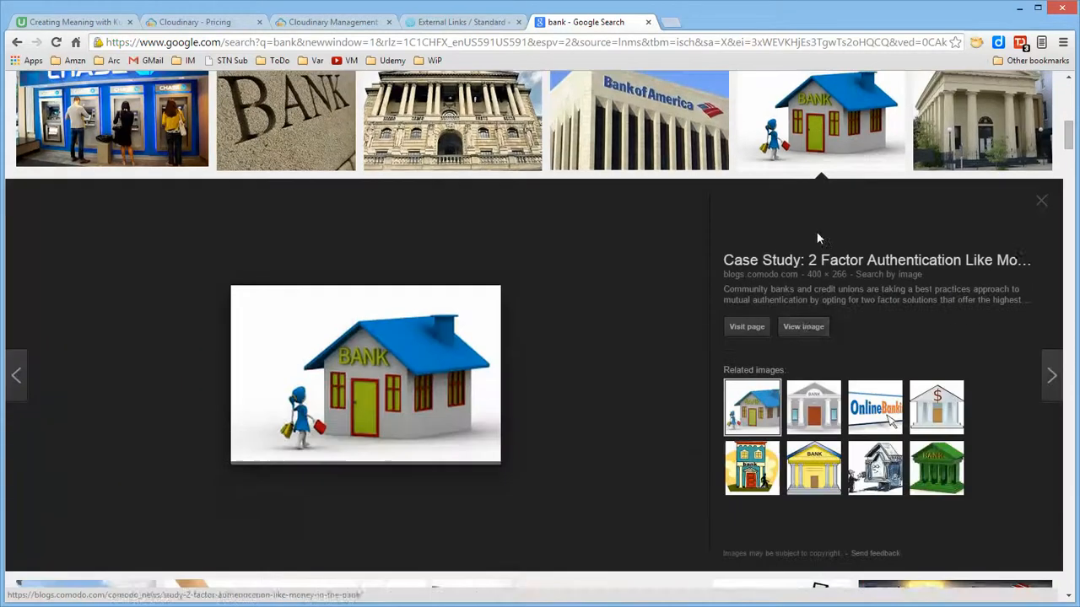
left_click(803, 329)
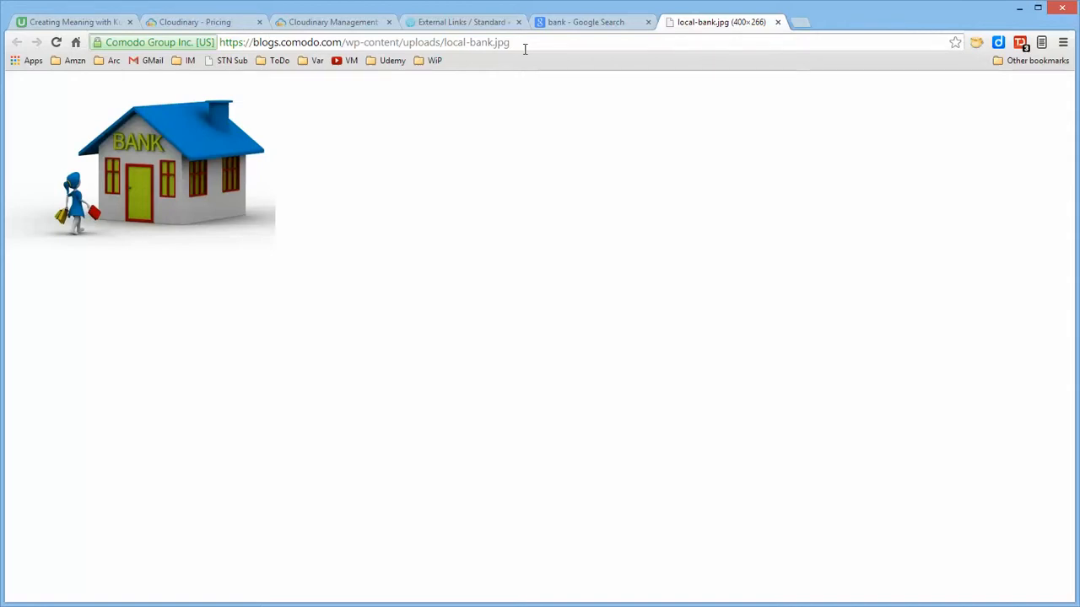
left_click_drag(511, 46, 219, 49)
key("ctrl+c")
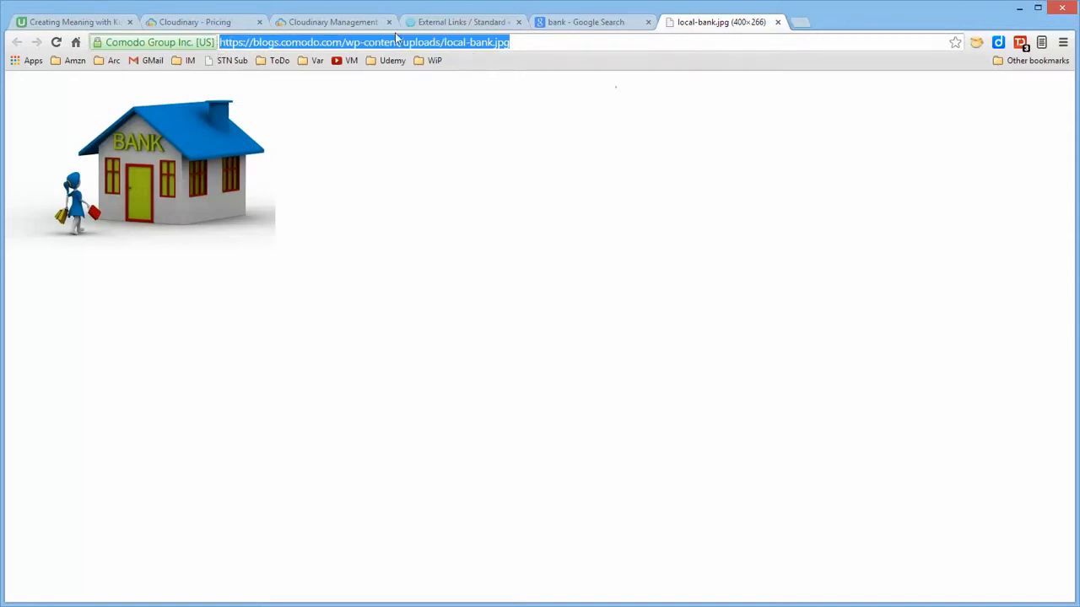
Step: Return to the Cloudinary Media Library and clear the "graph" search to list all cloud images
left_click(323, 23)
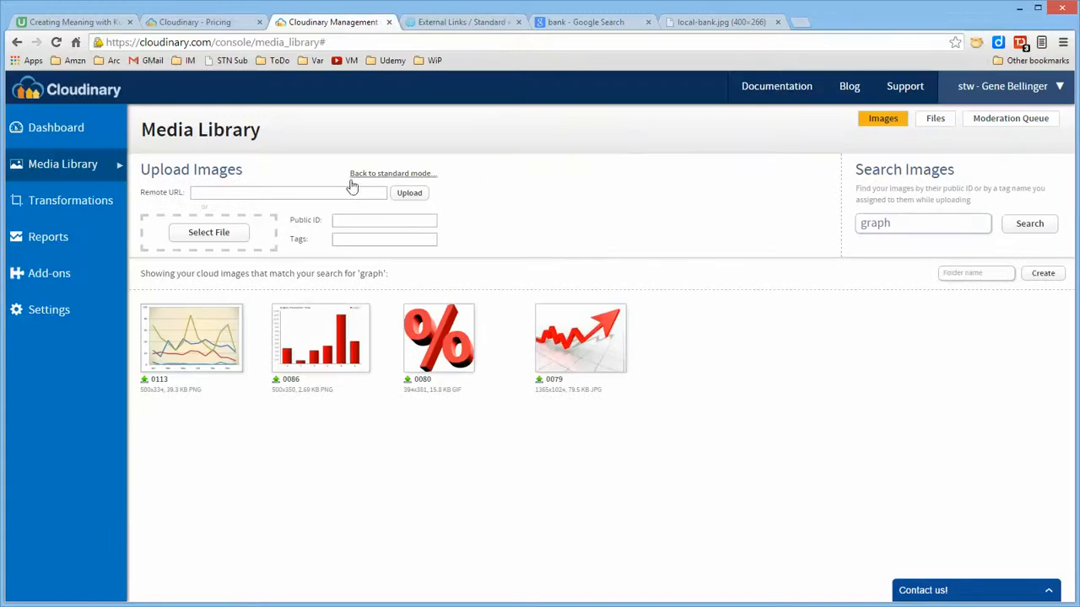
left_click(276, 193)
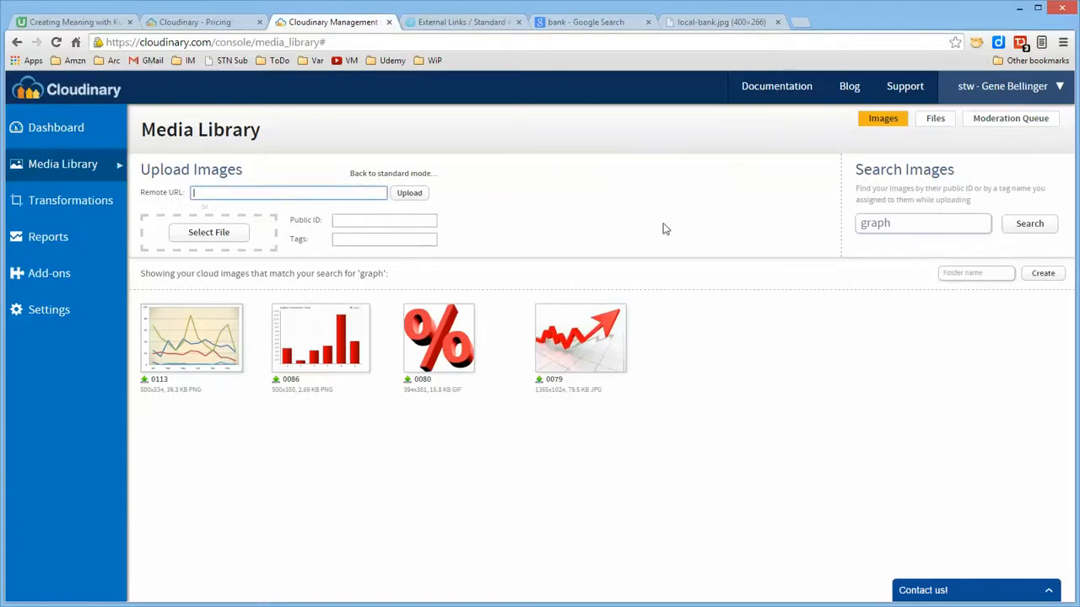
left_click_drag(898, 223, 835, 229)
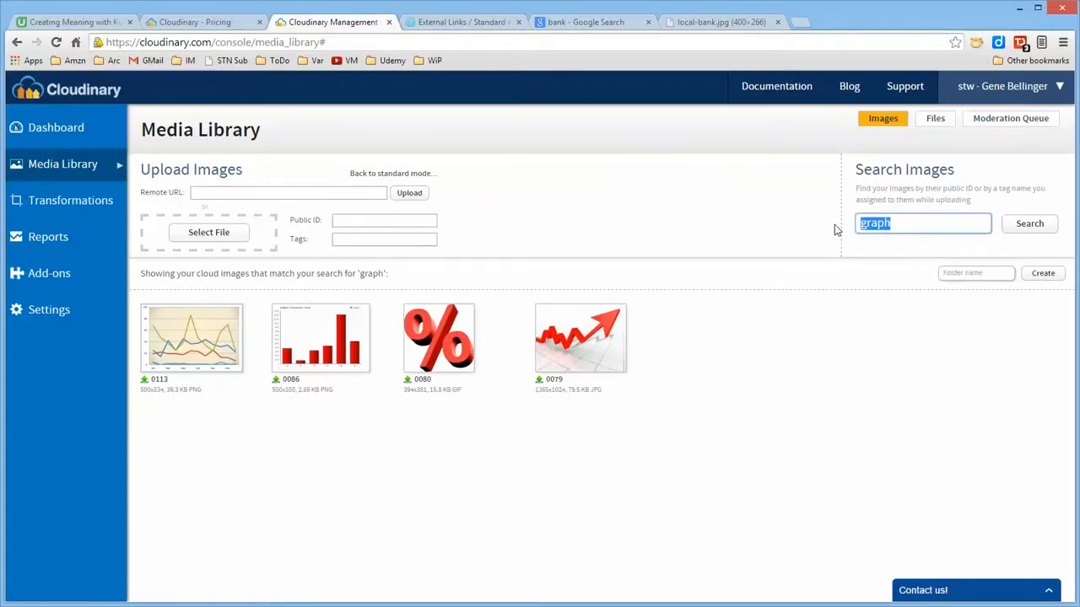
key("BackSpace")
left_click(1029, 224)
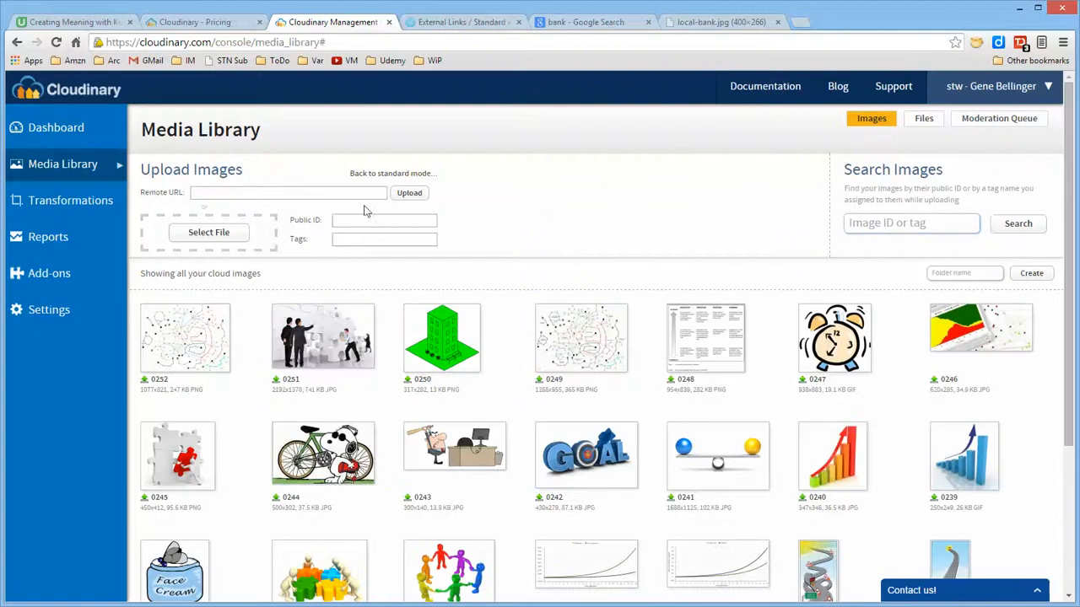
Step: Upload the bank picture from its copied remote URL with public ID 0253 and tag "bank"
left_click(304, 193)
key("ctrl+v")
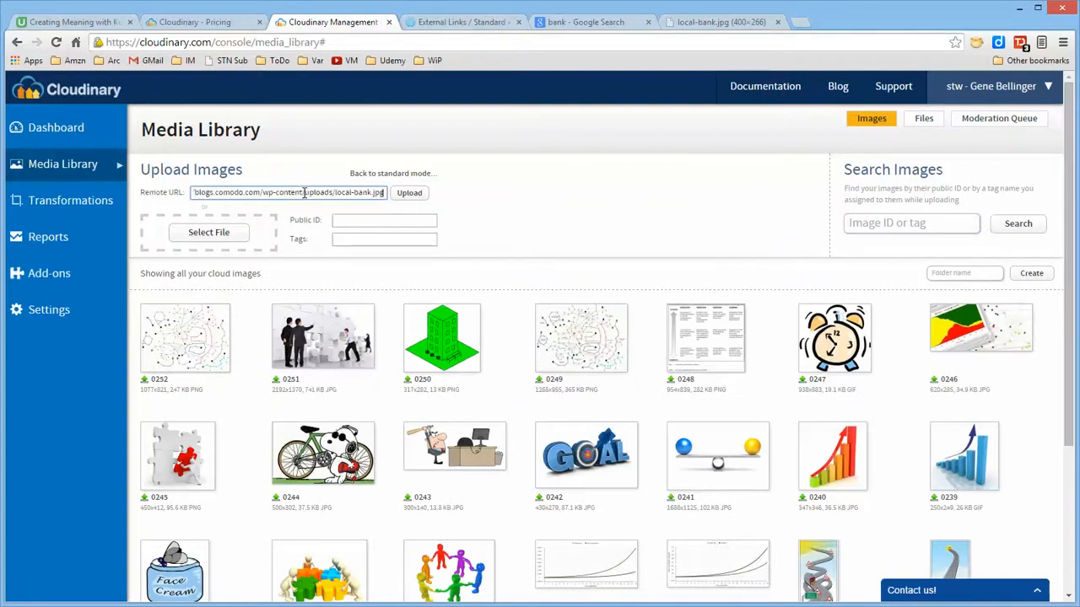
left_click(363, 220)
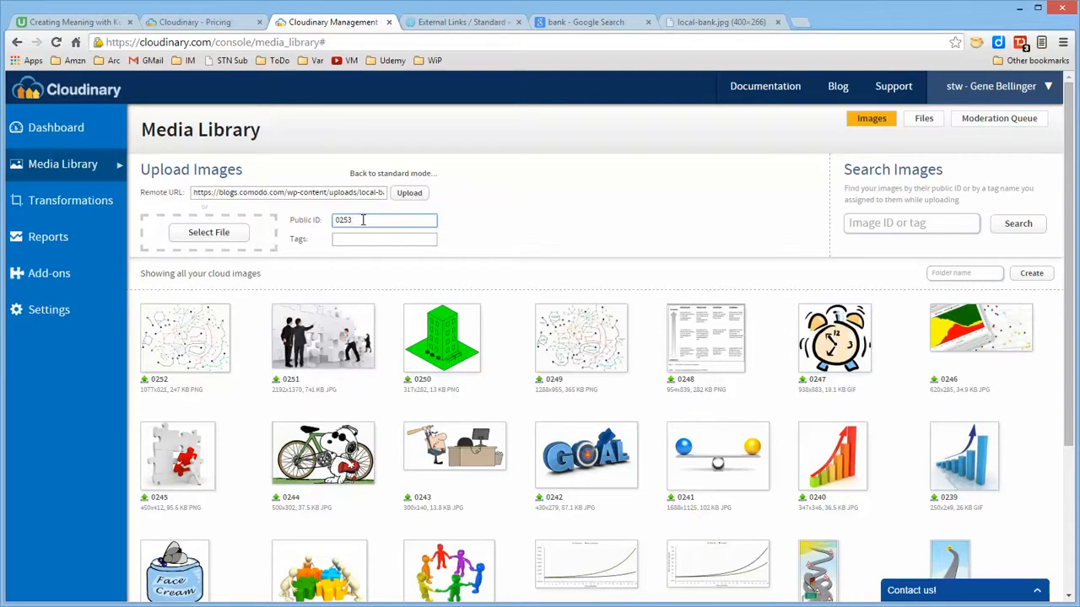
left_click(361, 240)
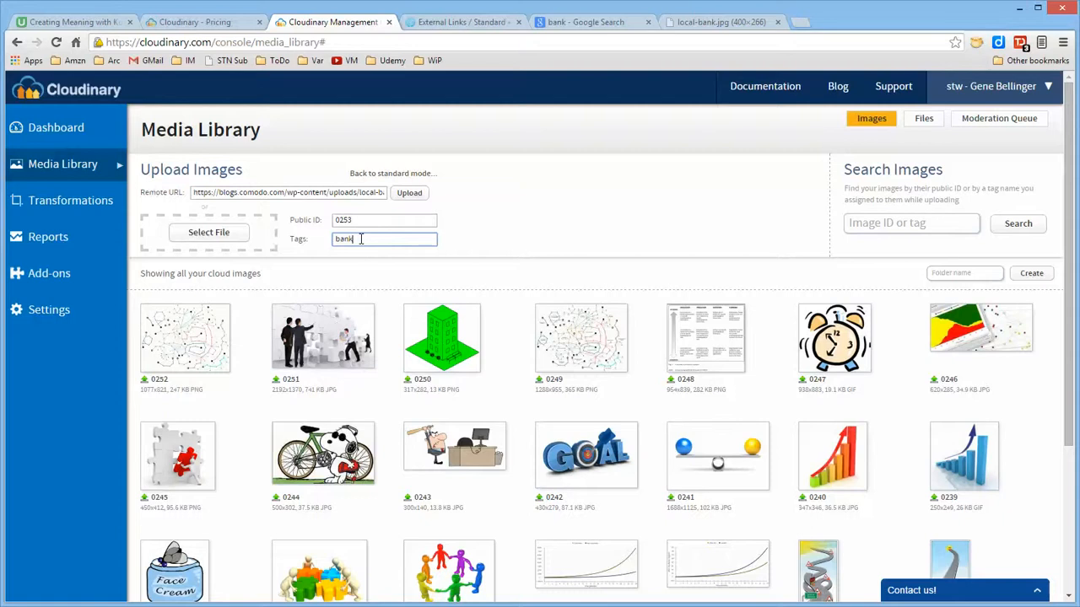
left_click(415, 193)
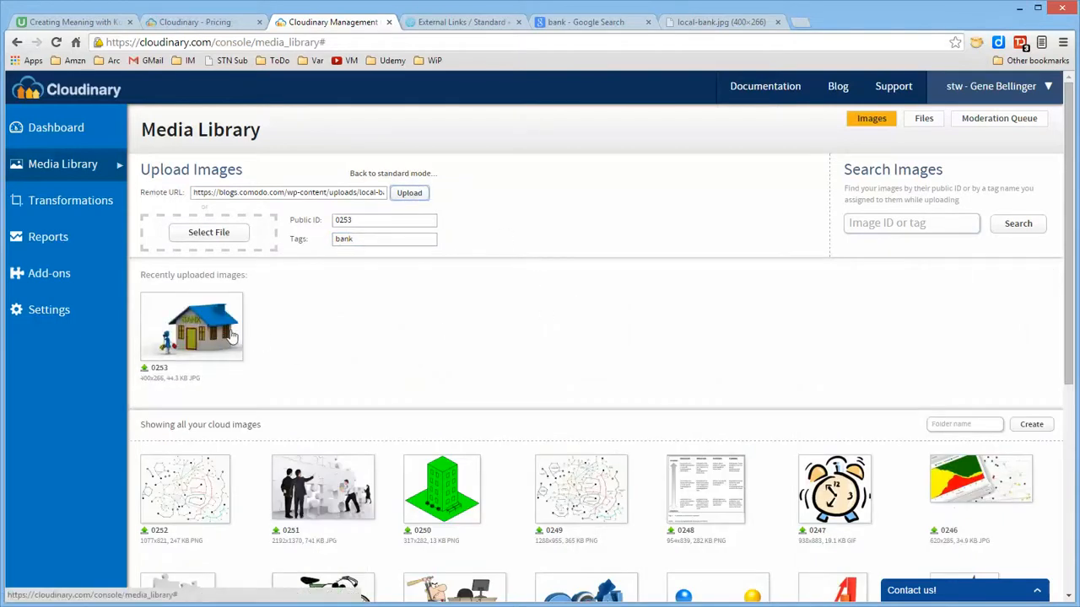
Step: Copy the image URL of uploaded image 0253 and set it as the image of the Element Images element in Kumu
right_click(204, 333)
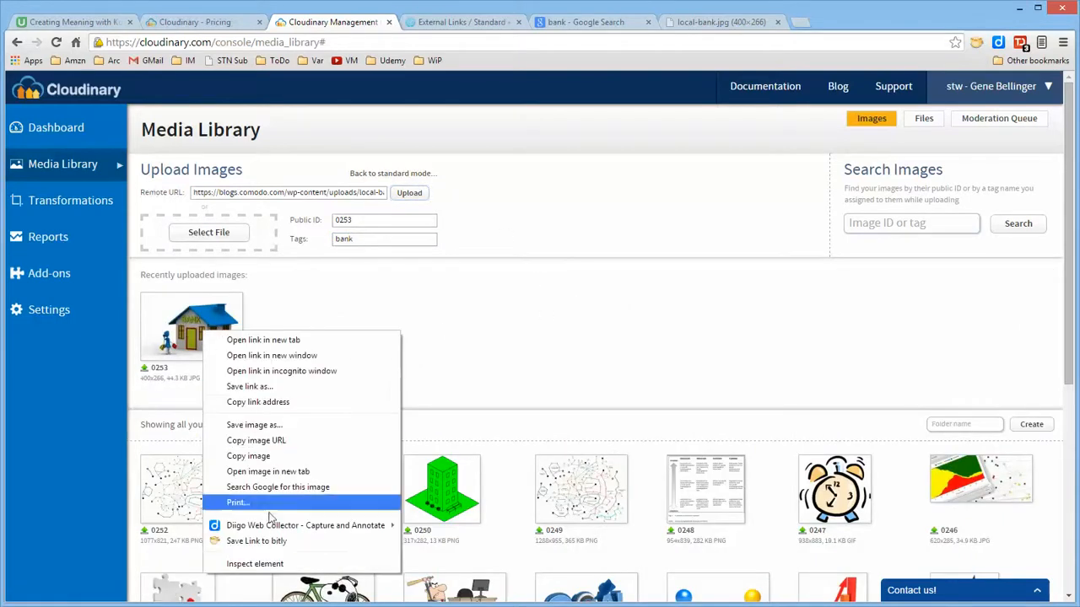
left_click(282, 441)
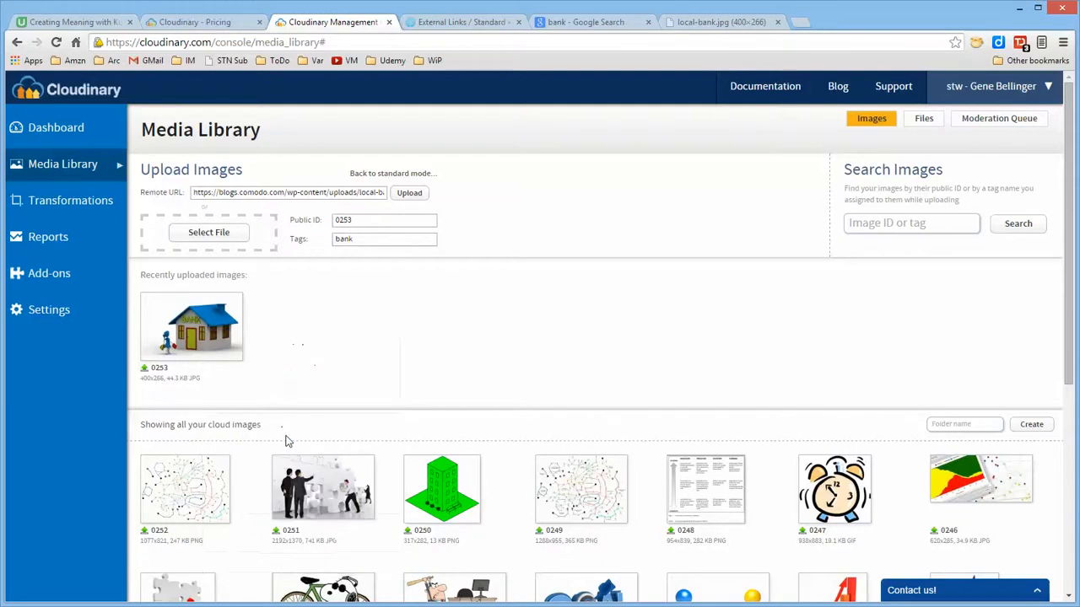
left_click(454, 24)
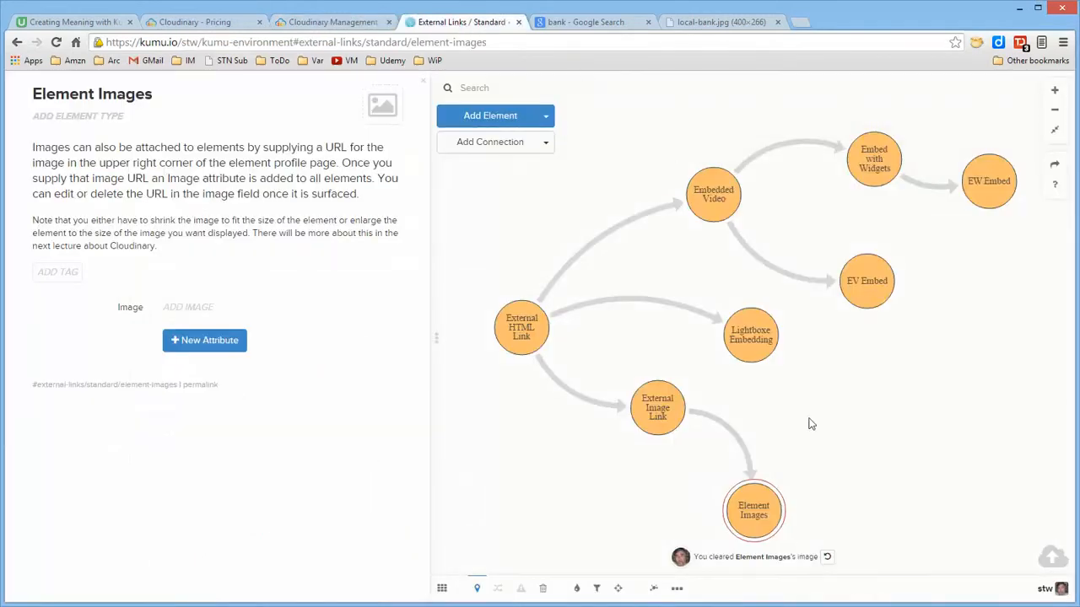
right_click(382, 105)
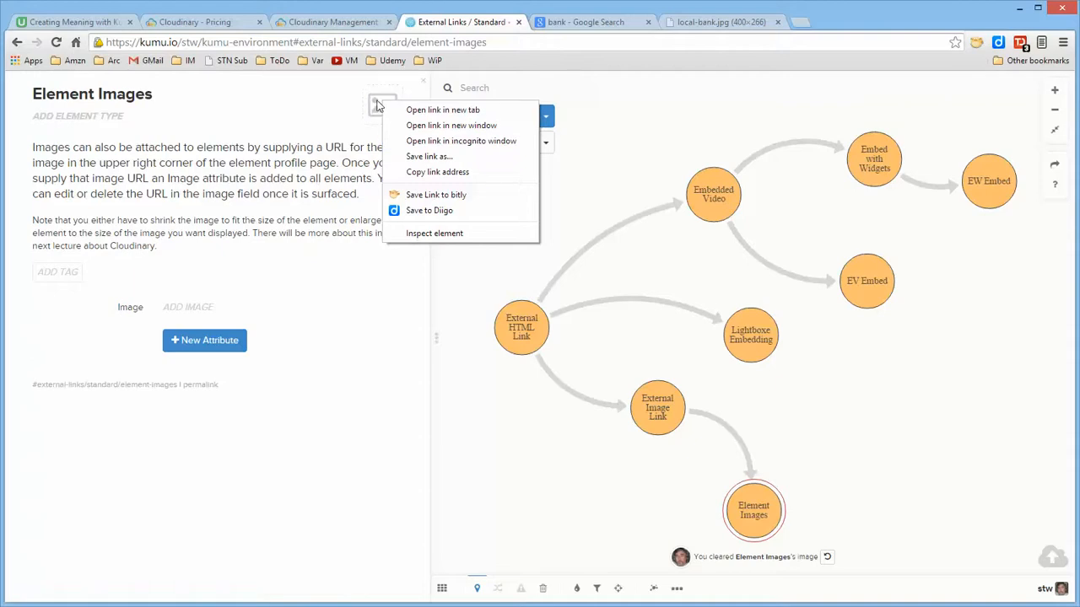
left_click(379, 104)
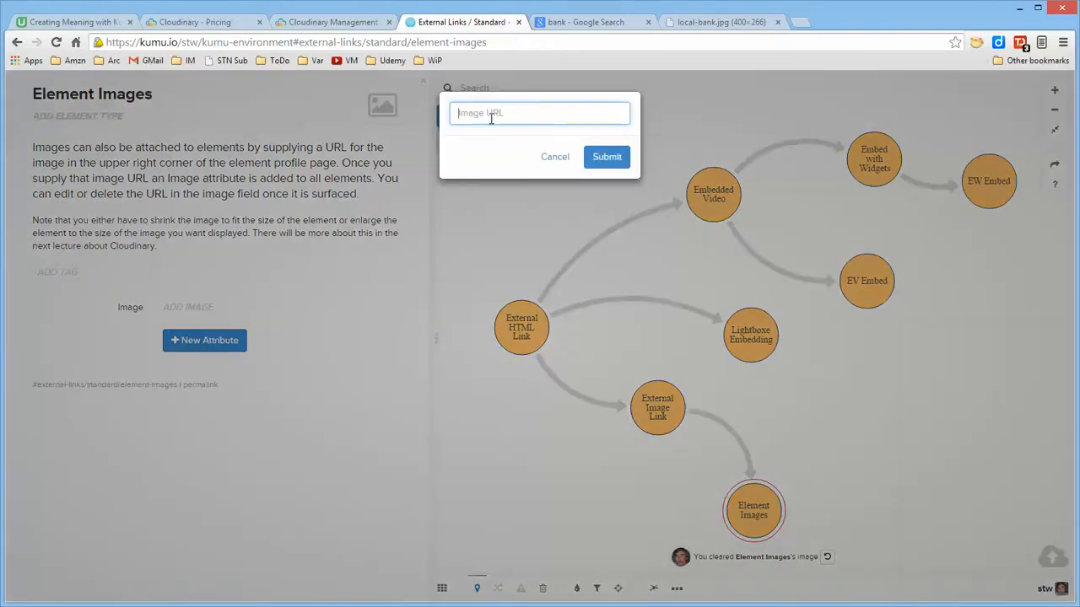
key("ctrl+v")
left_click(608, 161)
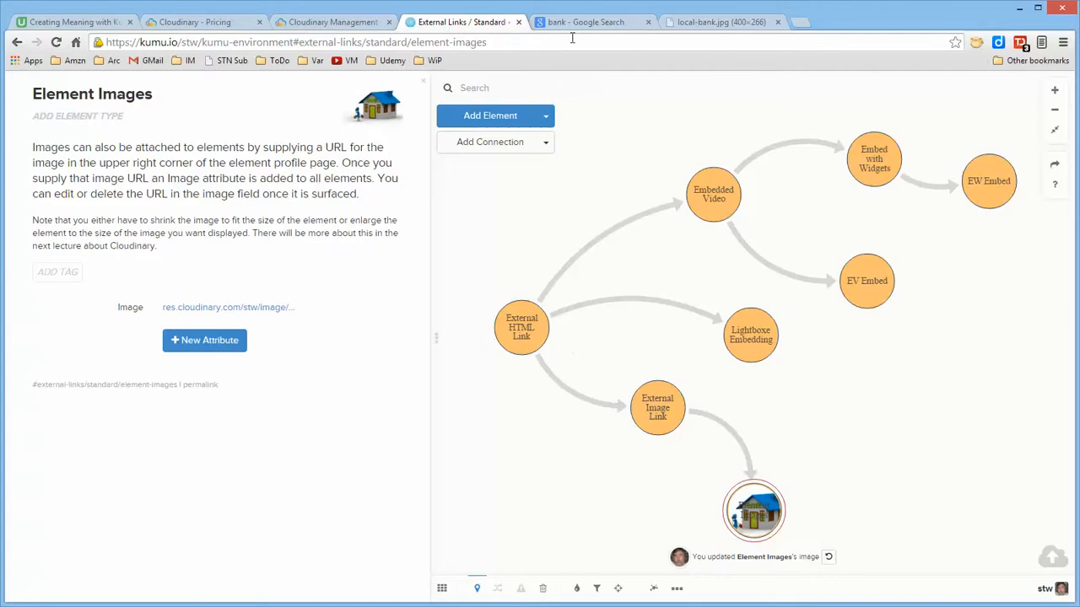
Step: Switch to Cloudinary to view the details of image 0253, and return to the Media Library to look over the cloud images
left_click(337, 23)
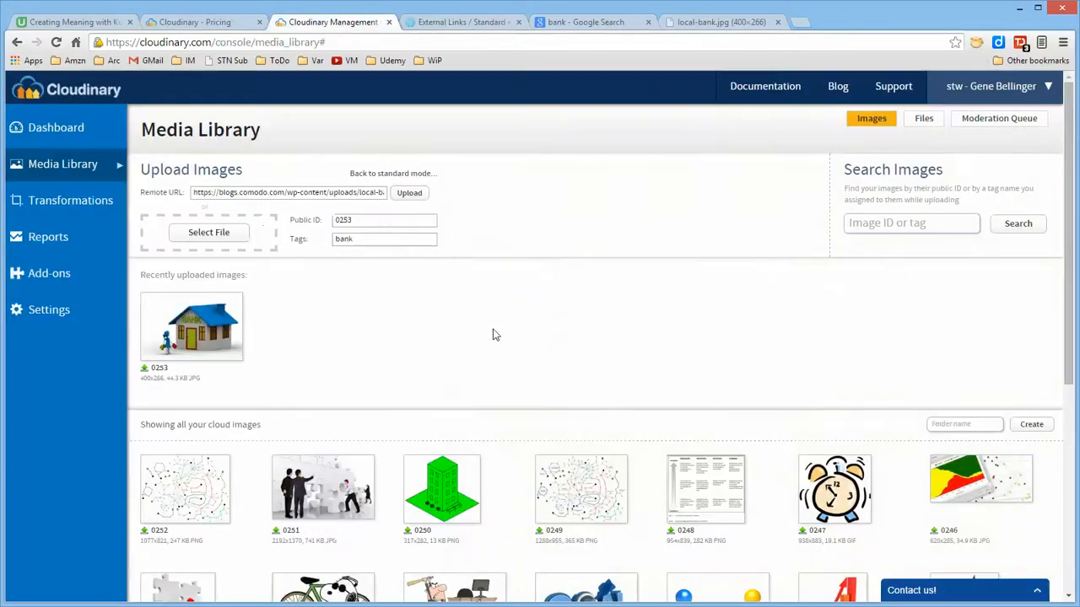
left_click(194, 336)
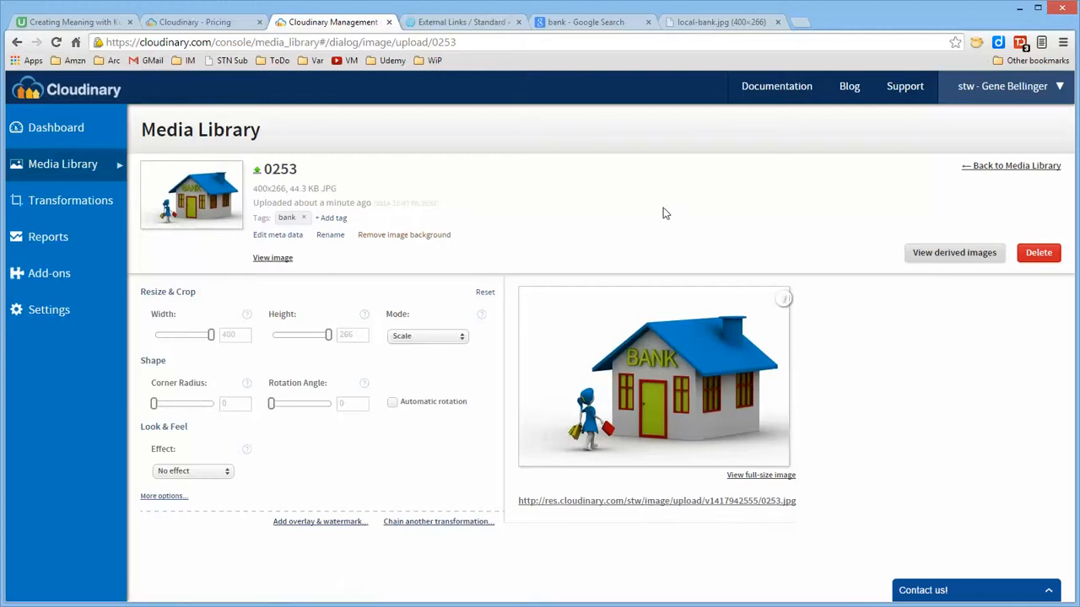
left_click(1013, 167)
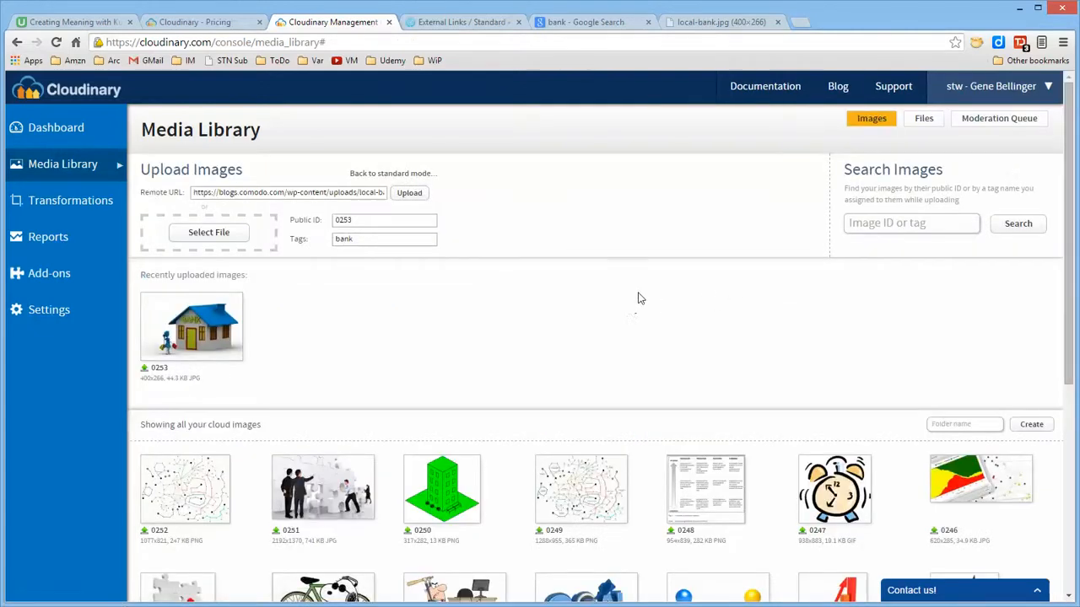
scroll(639, 296, "down", 2)
scroll(638, 295, "up", 2)
scroll(640, 291, "down", 2)
scroll(642, 268, "up", 2)
Step: Examine the transformation settings of image 0253, including the effect choices and the additional options, and return to the Media Library
left_click(206, 329)
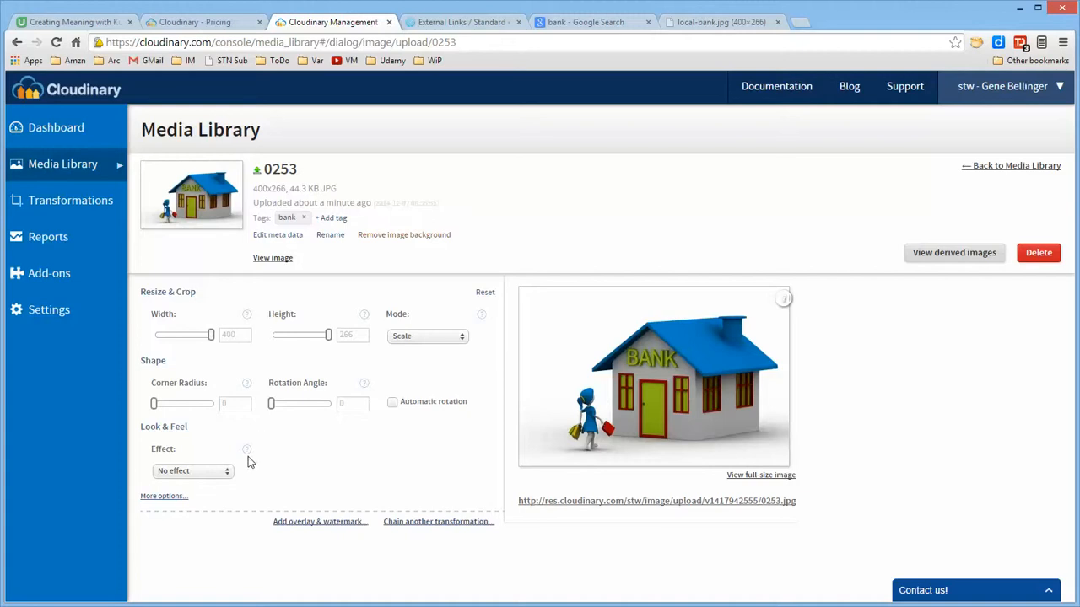
left_click(207, 473)
left_click(282, 496)
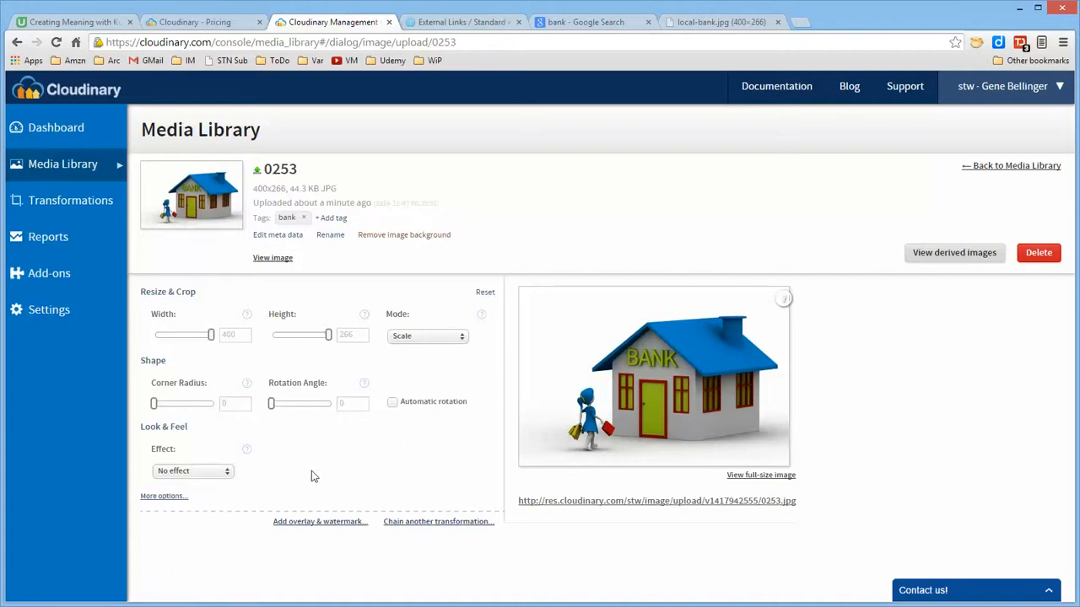
left_click(167, 496)
scroll(939, 347, "down", 3)
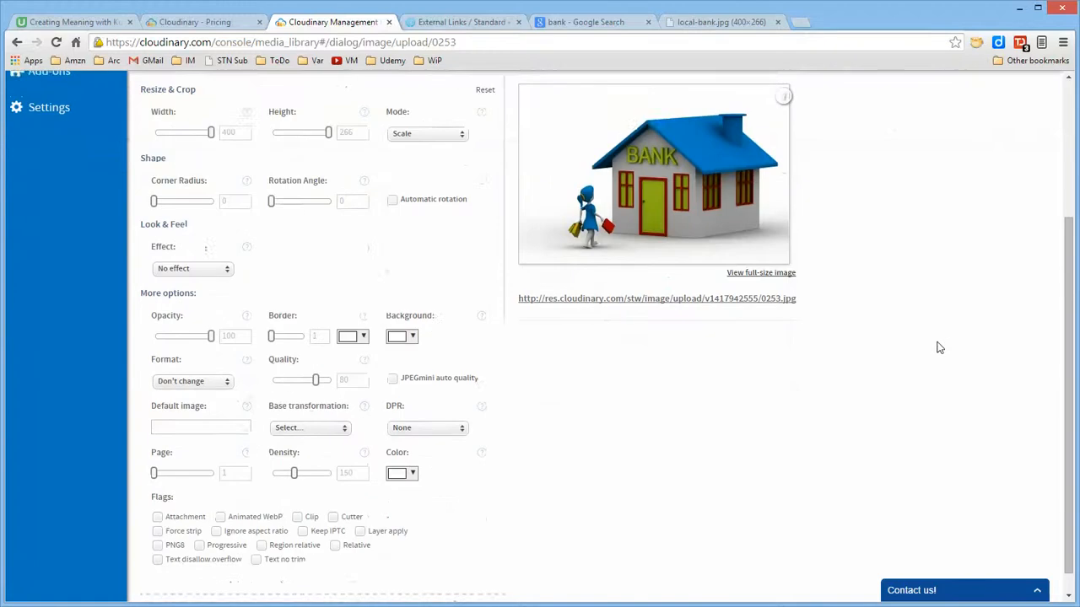
scroll(940, 348, "up", 2)
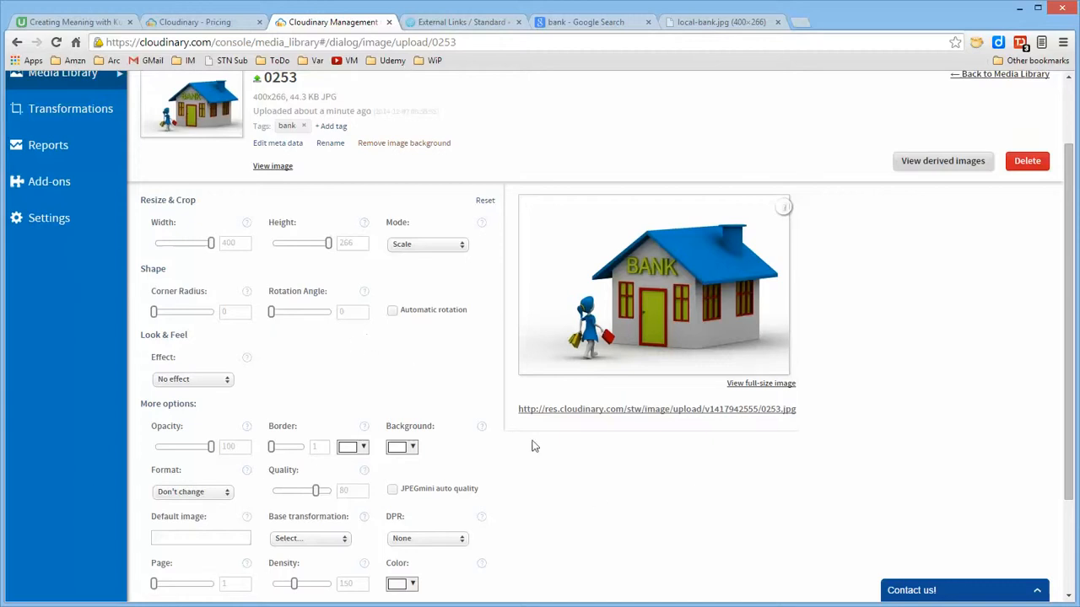
scroll(921, 402, "up", 2)
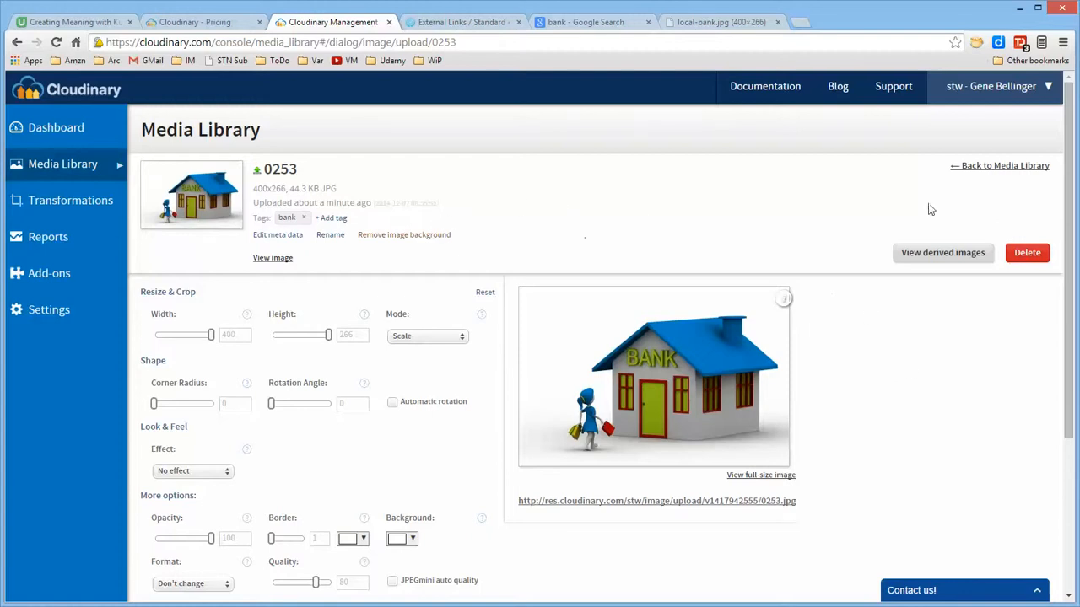
left_click(1006, 167)
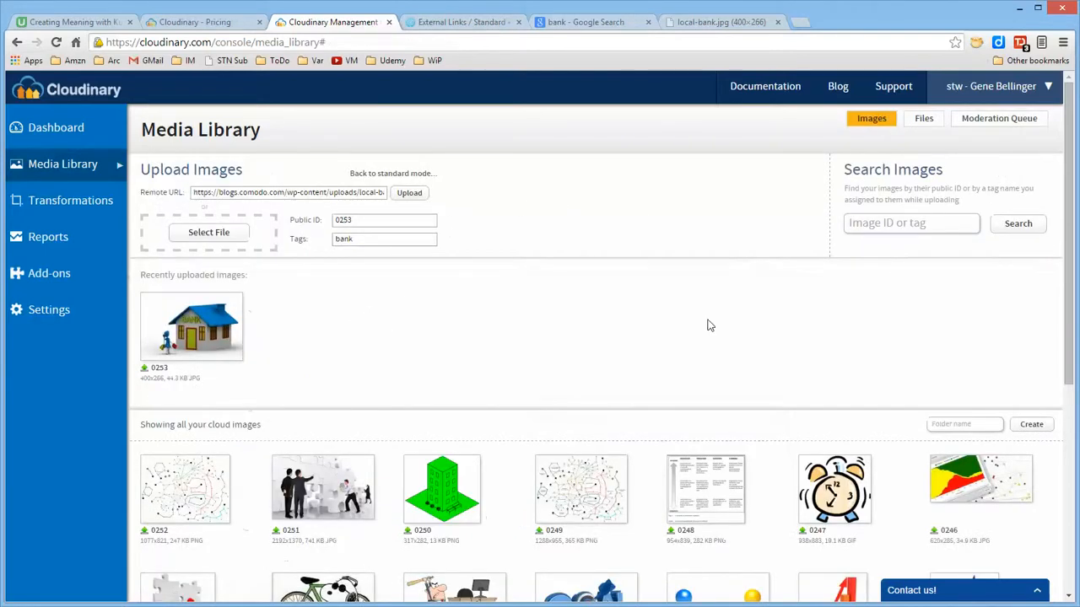